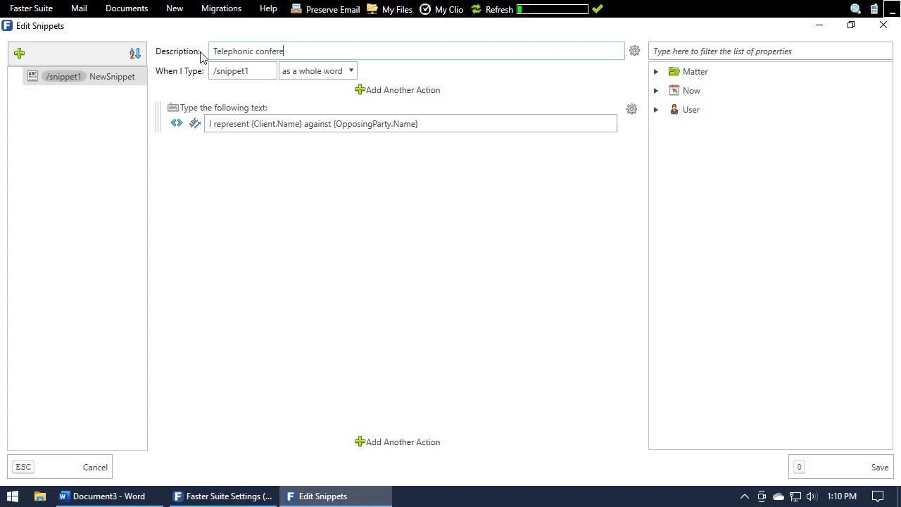
Step: Complete the new snippet's description as "Telephonic conference with client" and set its abbreviation to /tcwc
{"action": "type", "text": "client"}
{"action": "left_click", "coordinate": [255, 70]}
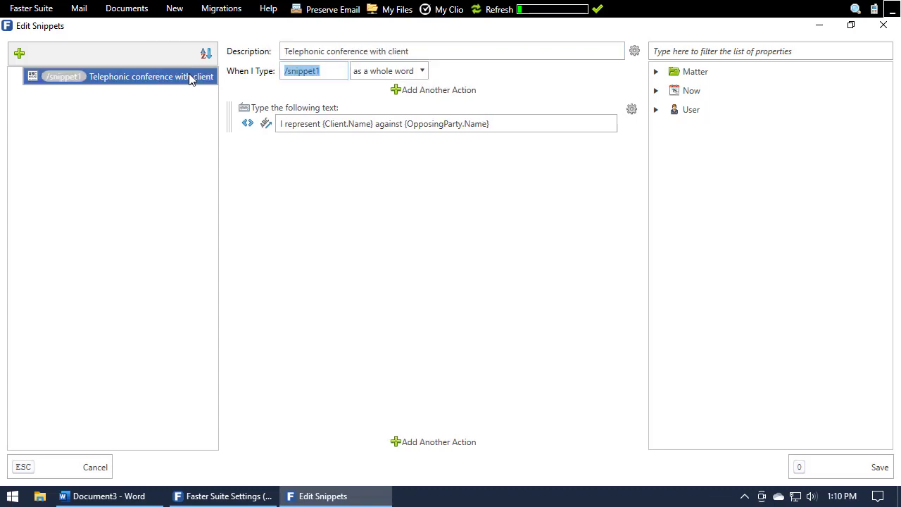
{"action": "type", "text": "/tcwc"}
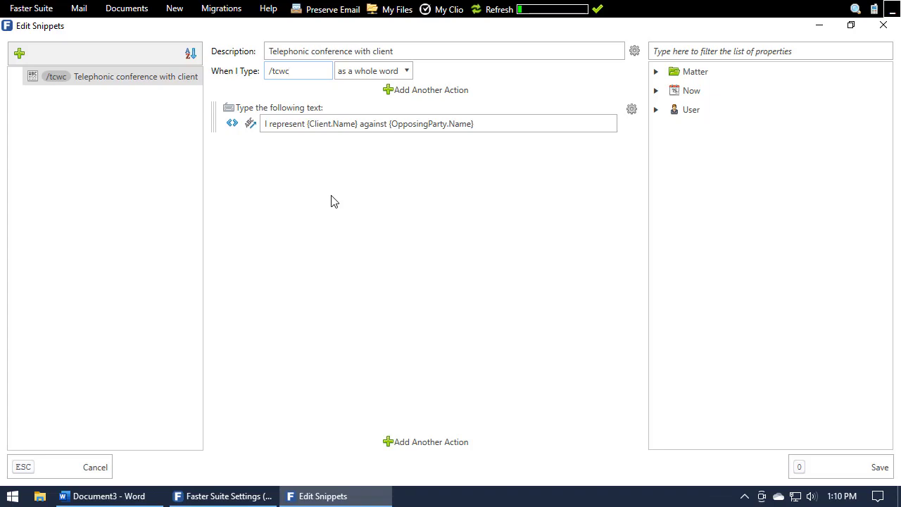
Step: Replace the snippet's output text with "Telephonic conference with client" and save the snippet and settings
{"action": "left_click_drag", "start_coordinate": [482, 125], "coordinate": [241, 118]}
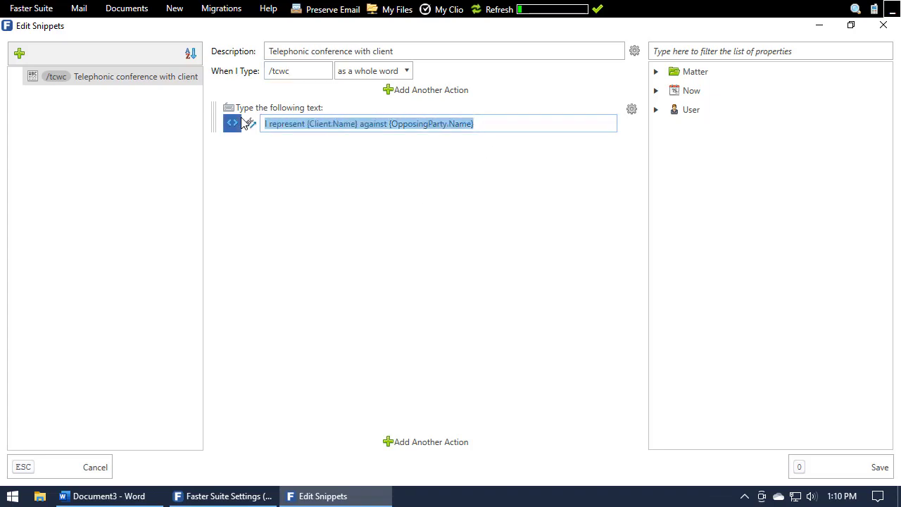
{"action": "key", "text": "Delete"}
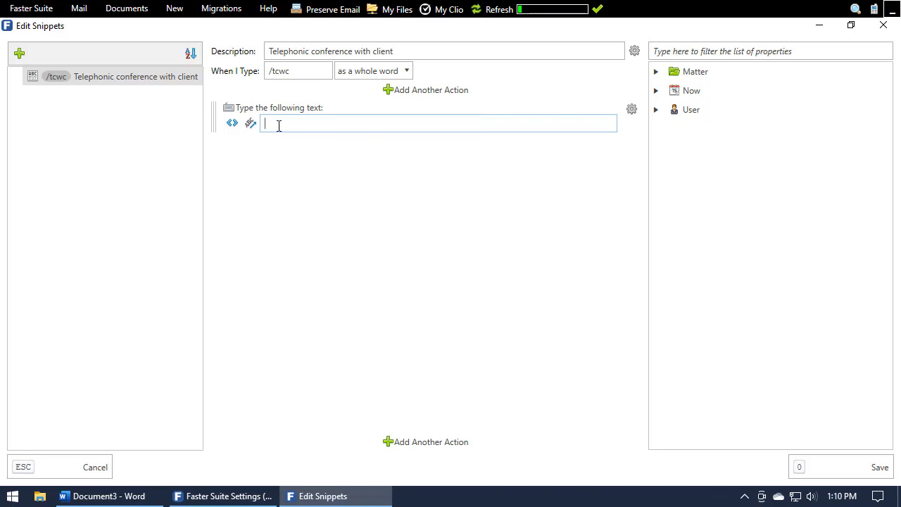
{"action": "type", "text": "Telephonic conference with client"}
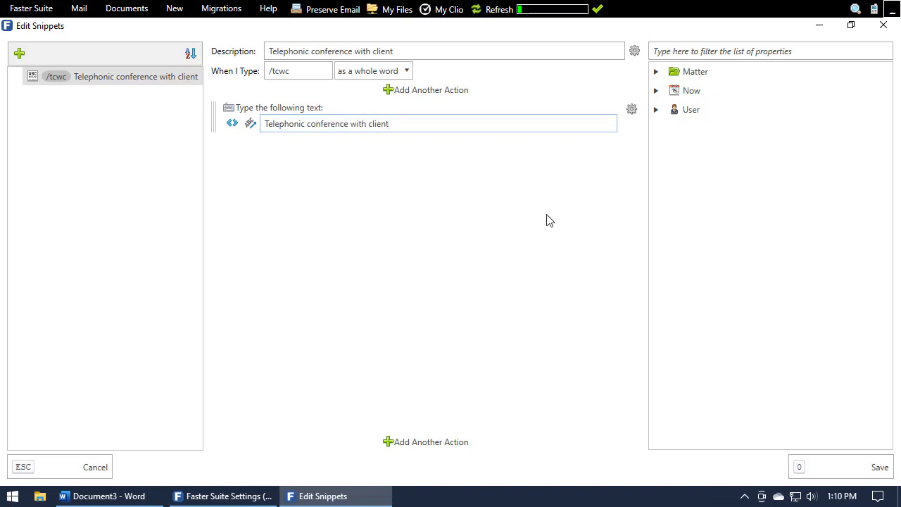
{"action": "left_click", "coordinate": [793, 459]}
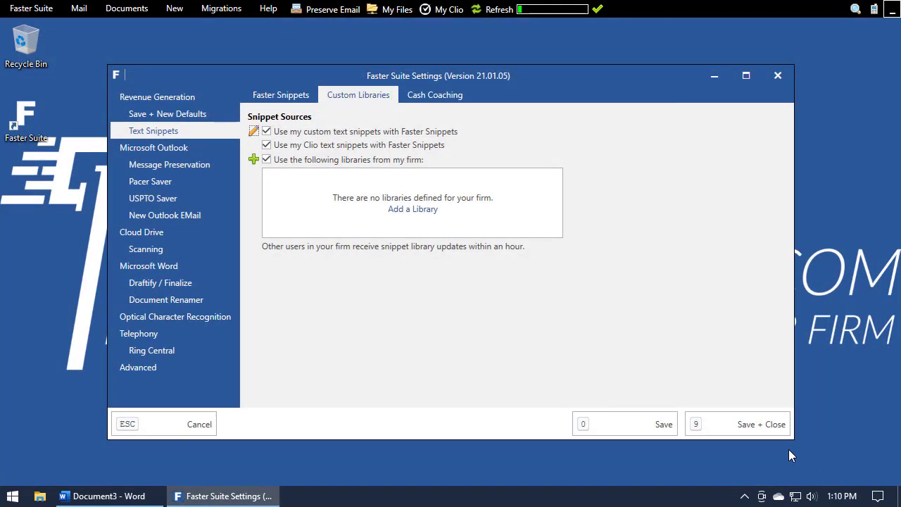
{"action": "left_click", "coordinate": [632, 419]}
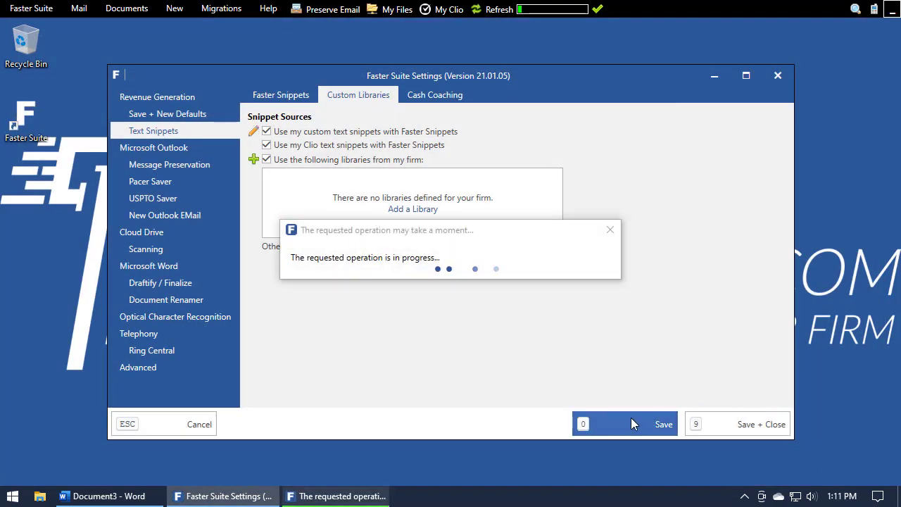
Step: Switch to the blank Word document and expand the /tcwc snippet in it
{"action": "left_click", "coordinate": [112, 496]}
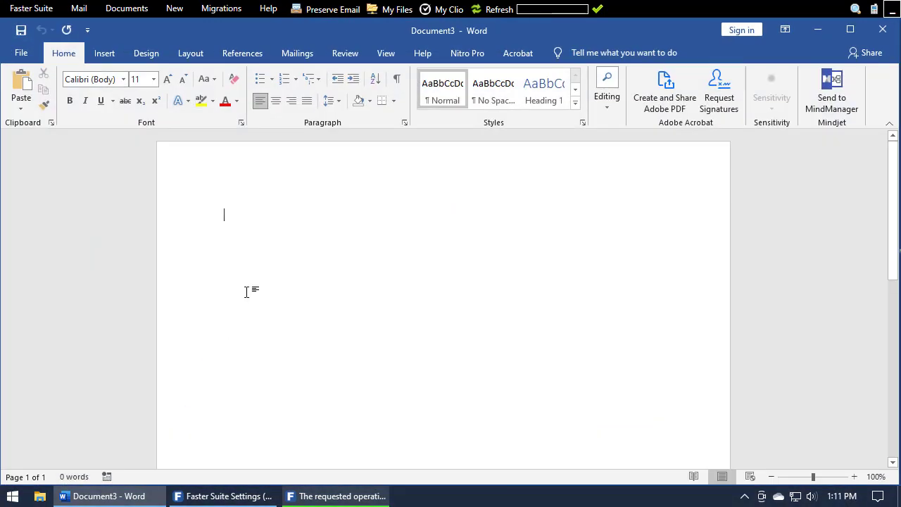
{"action": "type", "text": "/t"}
{"action": "type", "text": "elephonic conference with client"}
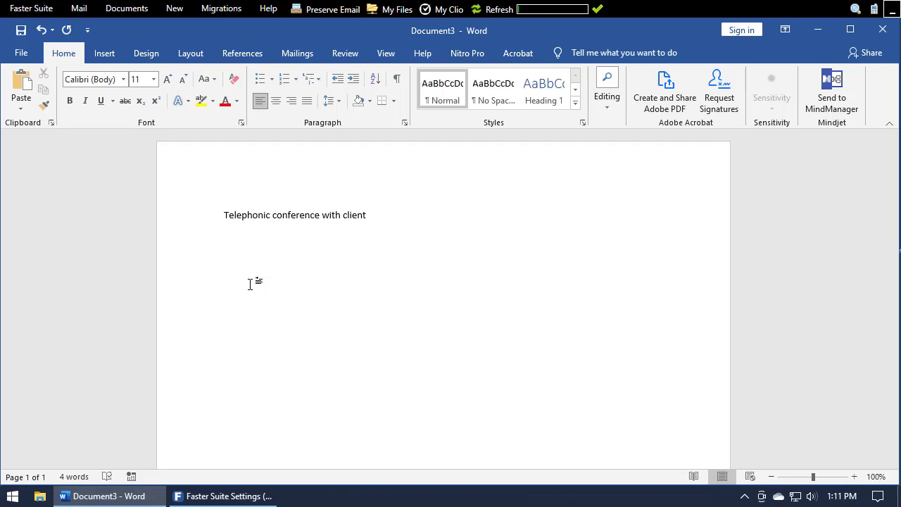
Step: Return to Faster Suite Settings, open the custom text snippets for editing and add a new snippet
{"action": "left_click", "coordinate": [242, 495]}
{"action": "left_click", "coordinate": [253, 131]}
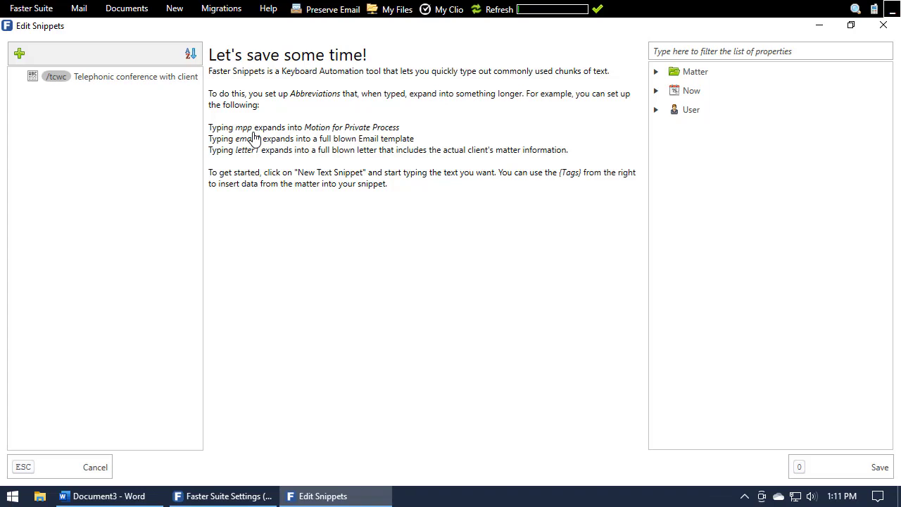
{"action": "left_click", "coordinate": [21, 55]}
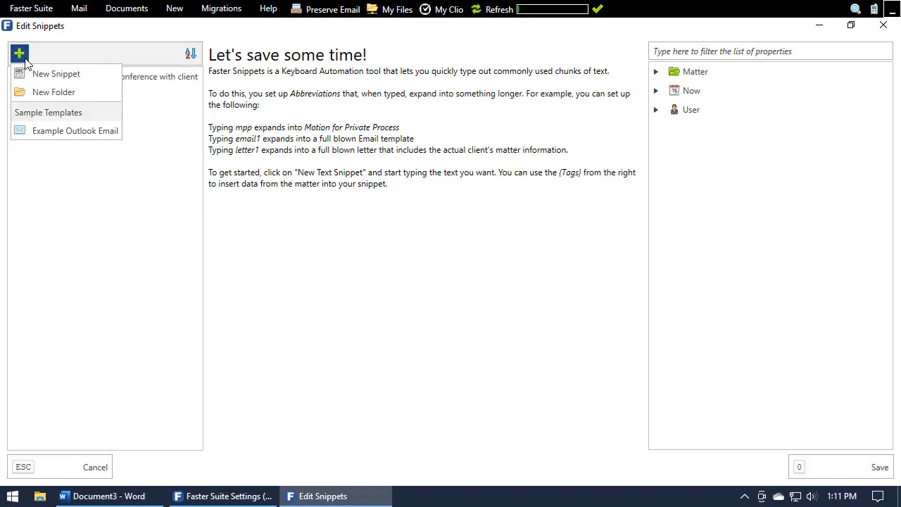
{"action": "left_click", "coordinate": [41, 73]}
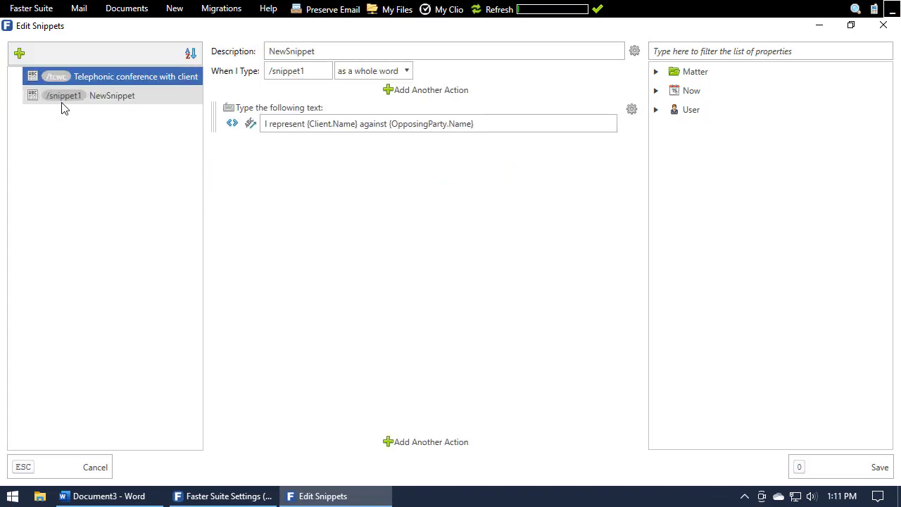
Step: Set the new snippet's description to "Greeting" and its abbreviation to /hi
{"action": "left_click", "coordinate": [321, 50]}
{"action": "left_click_drag", "start_coordinate": [321, 50], "coordinate": [269, 51]}
{"action": "type", "text": "G"}
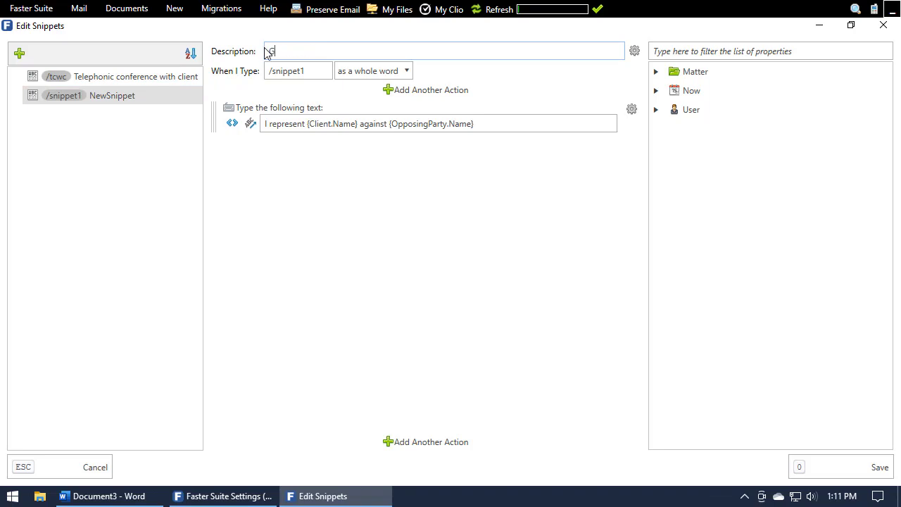
{"action": "type", "text": "reeting"}
{"action": "left_click_drag", "start_coordinate": [305, 71], "coordinate": [226, 72]}
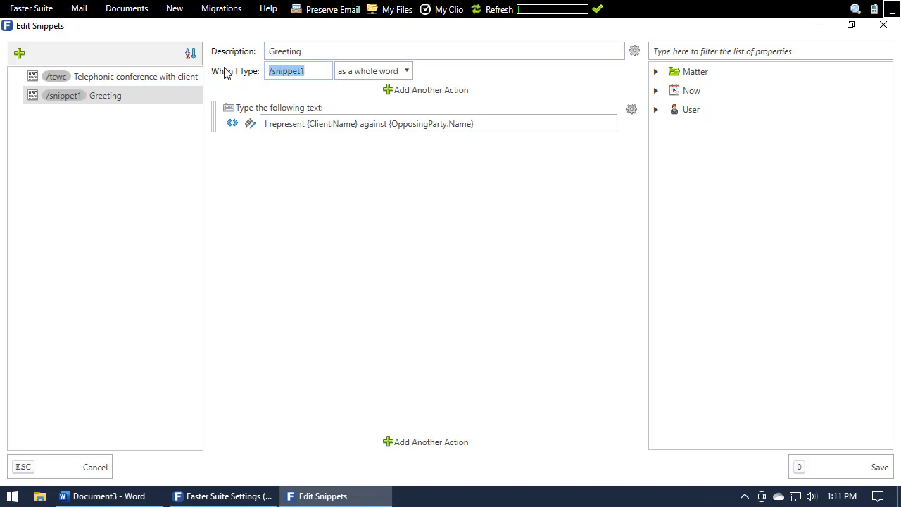
{"action": "type", "text": "/hi"}
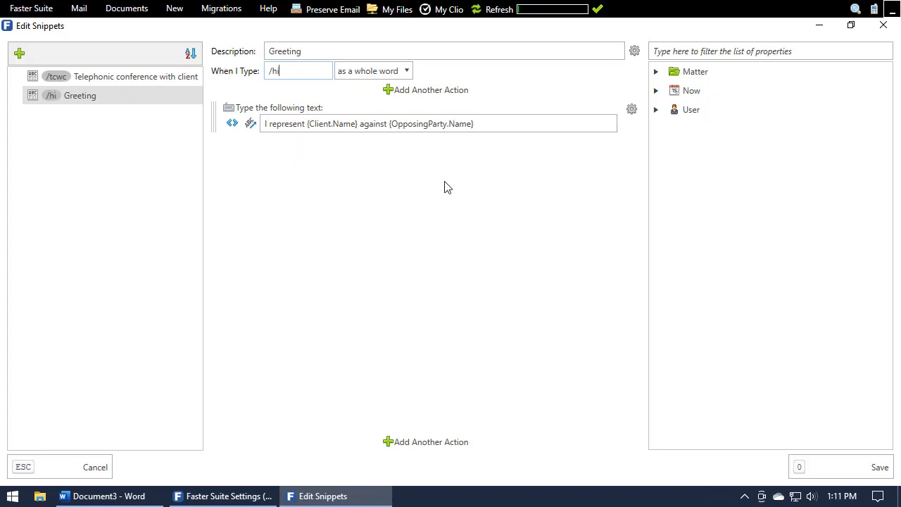
Step: Replace the Greeting snippet's output text with "Hello {Matter.Client.Name}", copying the variable from the matter's client properties
{"action": "left_click_drag", "start_coordinate": [498, 123], "coordinate": [239, 113]}
{"action": "type", "text": "Hello"}
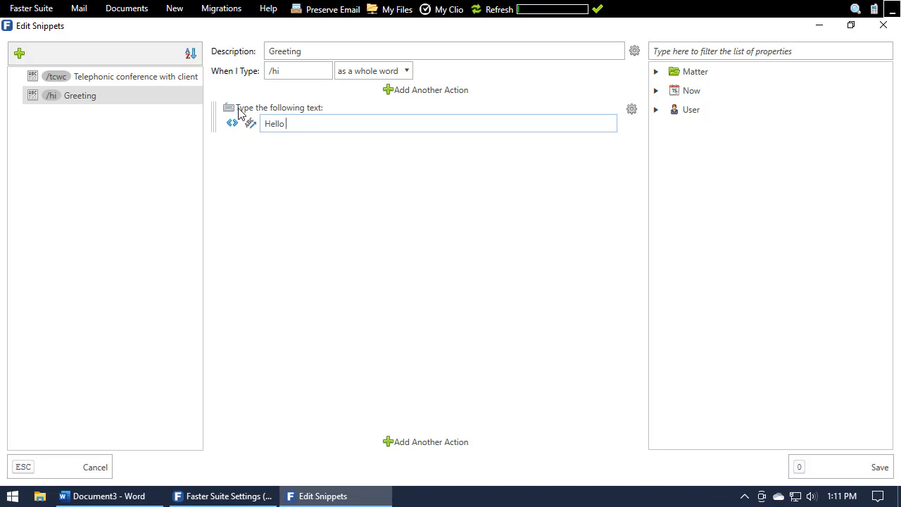
{"action": "left_click", "coordinate": [657, 75]}
{"action": "left_click", "coordinate": [657, 75]}
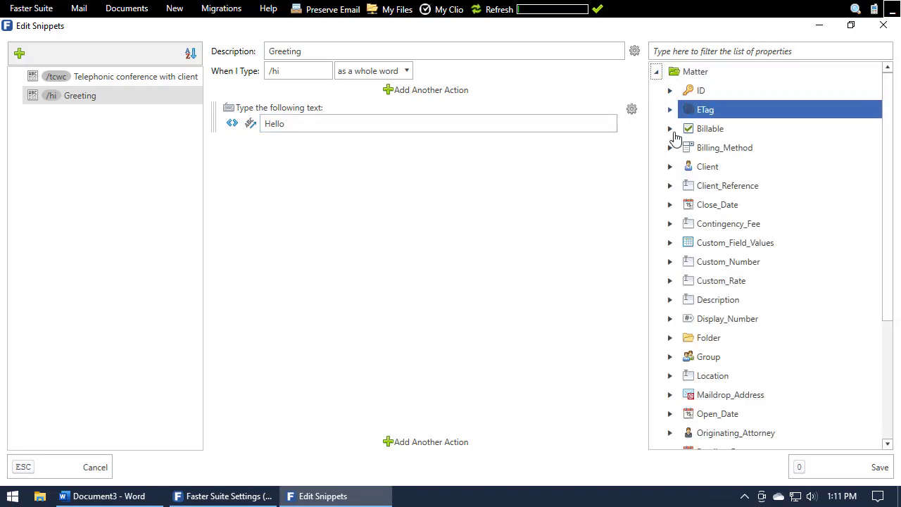
{"action": "left_click", "coordinate": [669, 167]}
{"action": "scroll", "coordinate": [749, 261], "scroll_direction": "down", "scroll_amount": 3}
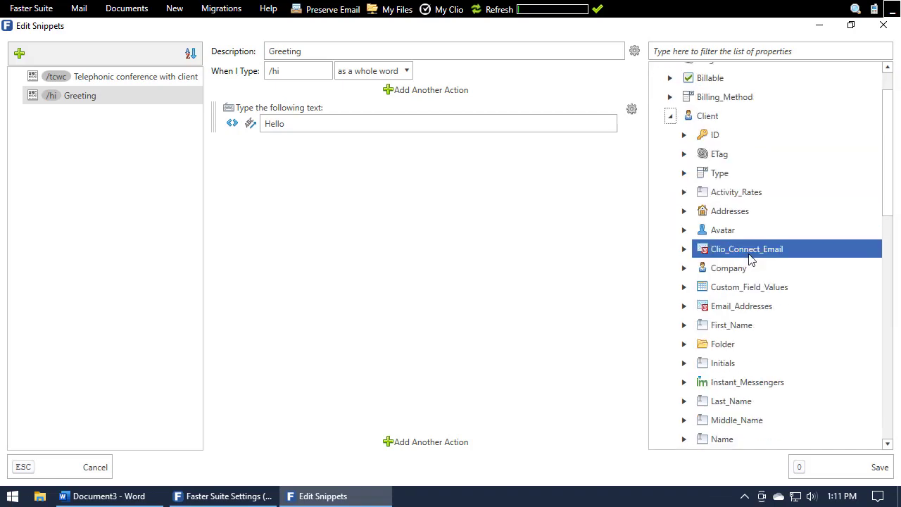
{"action": "double_click", "coordinate": [730, 344]}
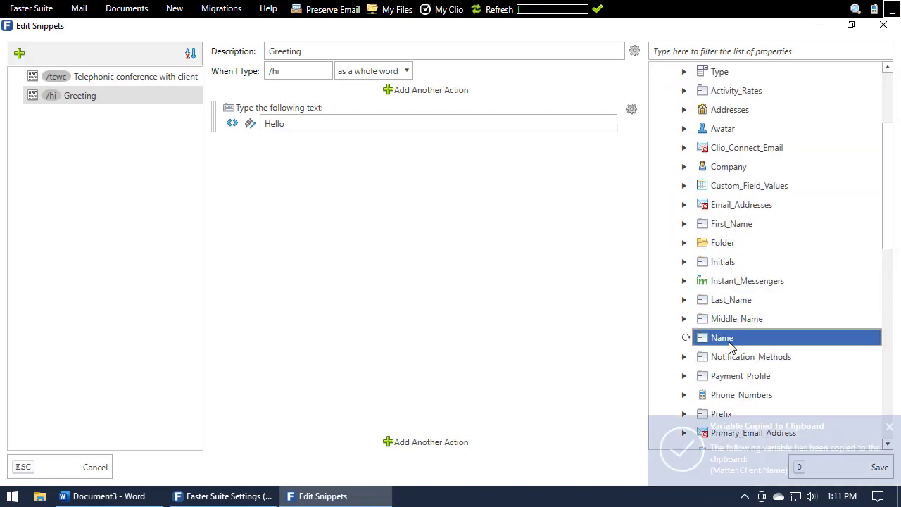
{"action": "left_click", "coordinate": [325, 125]}
{"action": "right_click", "coordinate": [325, 125]}
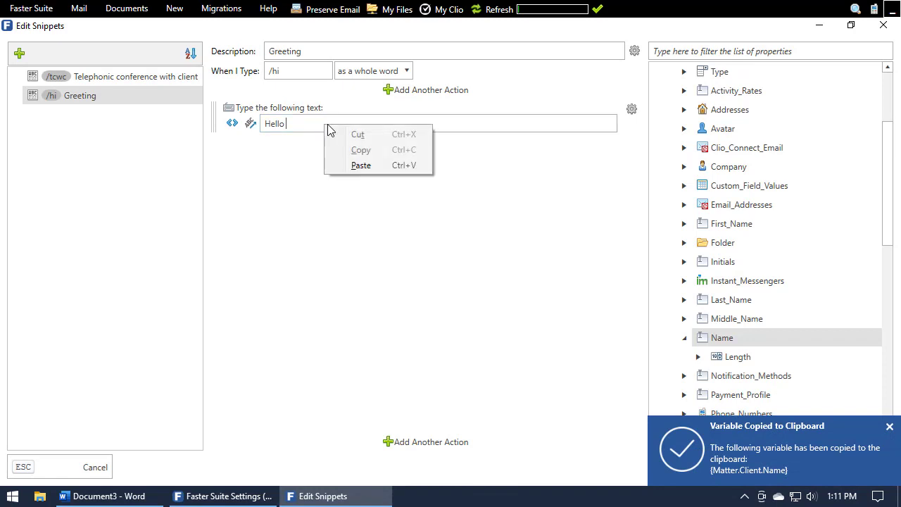
{"action": "left_click", "coordinate": [366, 169]}
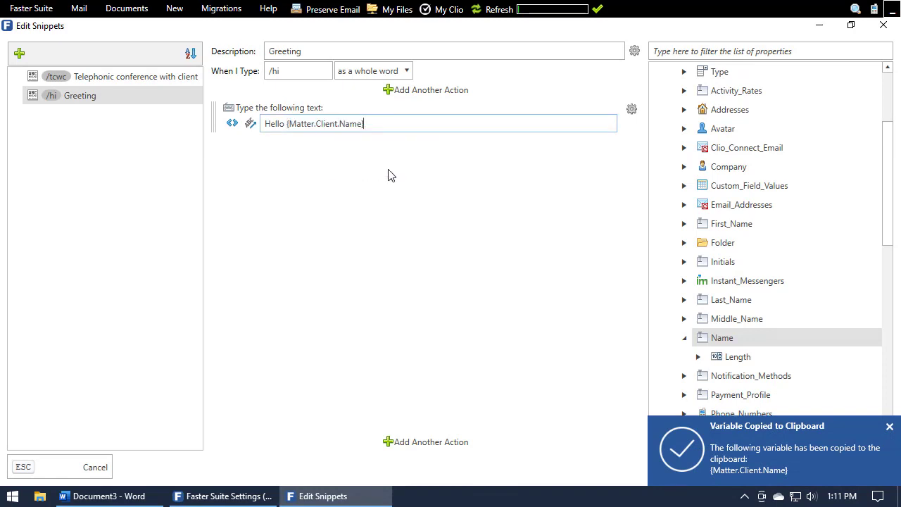
Step: Save the Greeting snippet and the Faster Suite settings
{"action": "left_click", "coordinate": [286, 125]}
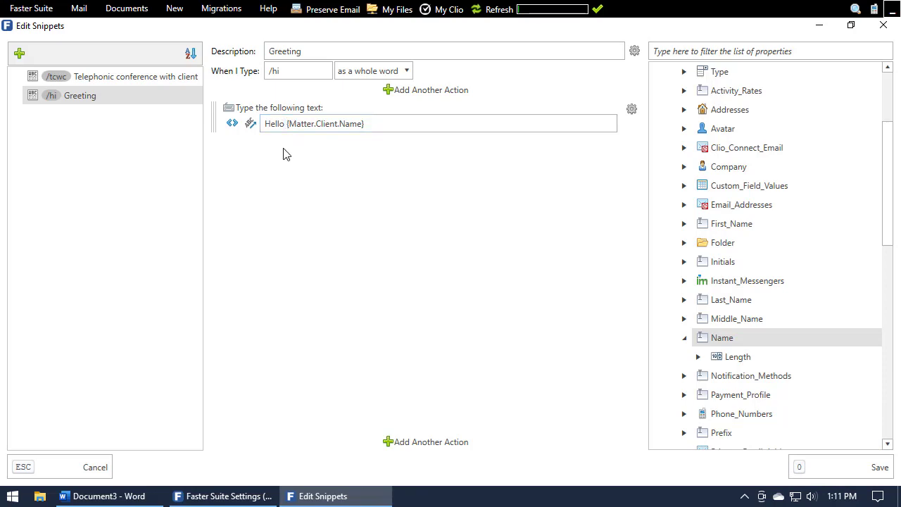
{"action": "left_click", "coordinate": [811, 466]}
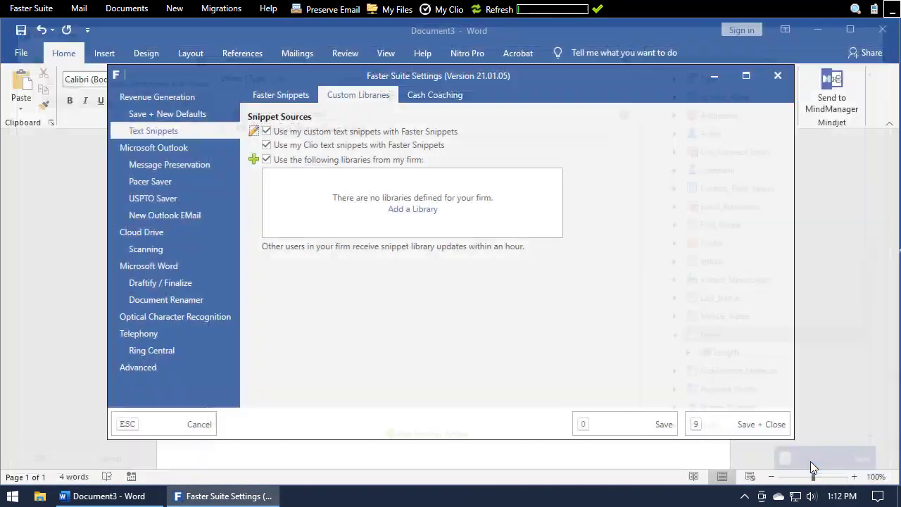
{"action": "left_click", "coordinate": [629, 418]}
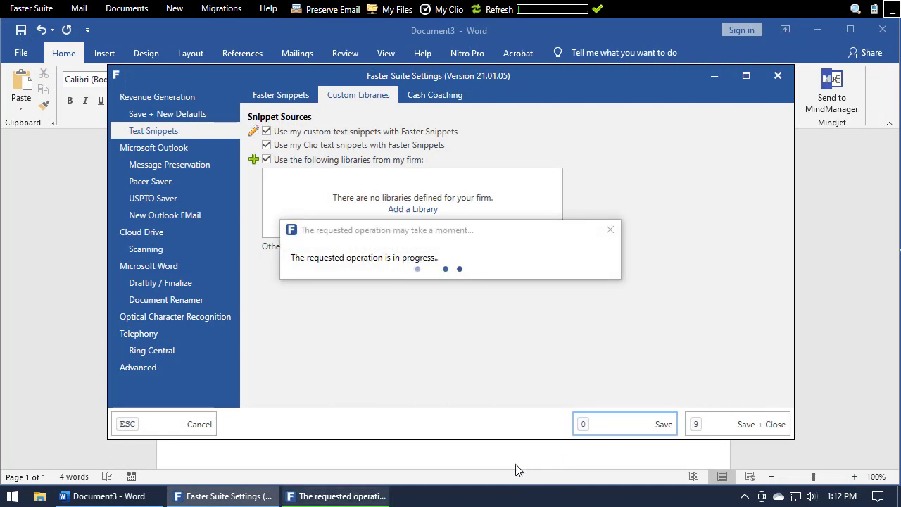
Step: Switch to Word and expand the /hi snippet on a new line for the "Arson of Four Sheds" matter
{"action": "left_click", "coordinate": [517, 462]}
{"action": "key", "text": "Return"}
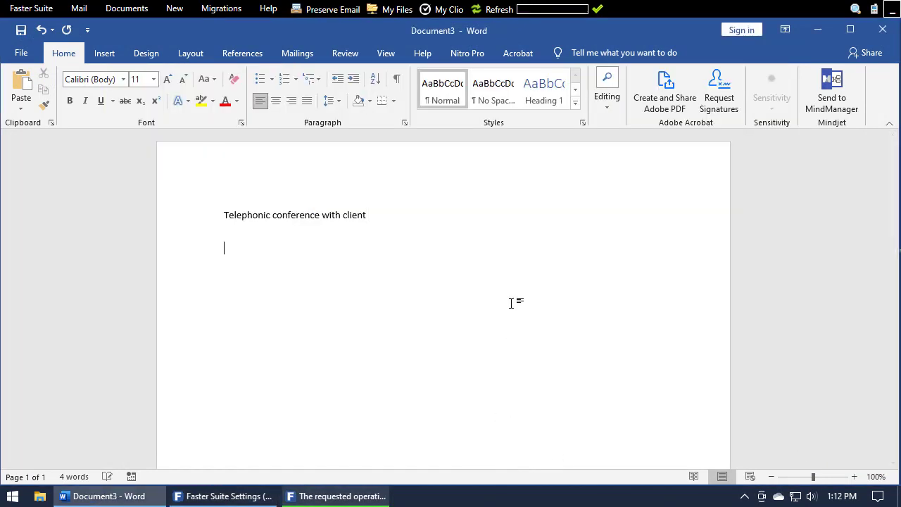
{"action": "type", "text": "/m"}
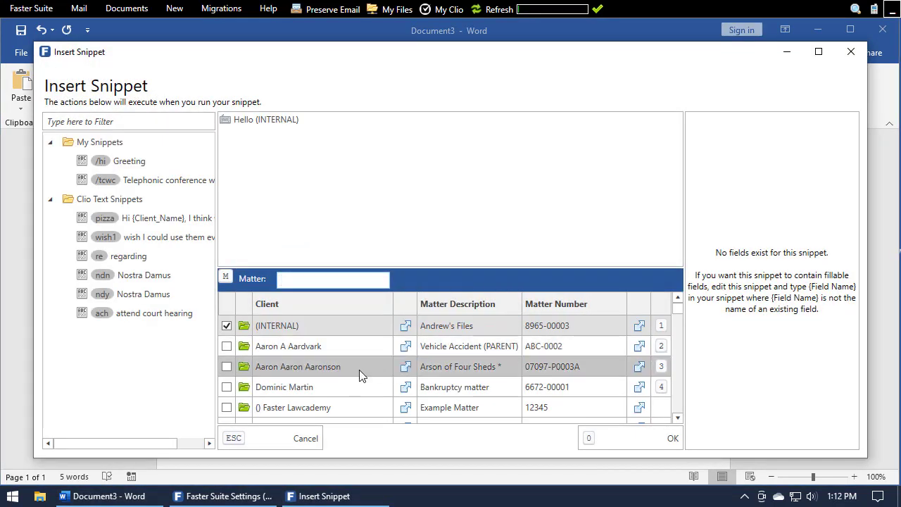
{"action": "left_click", "coordinate": [227, 367]}
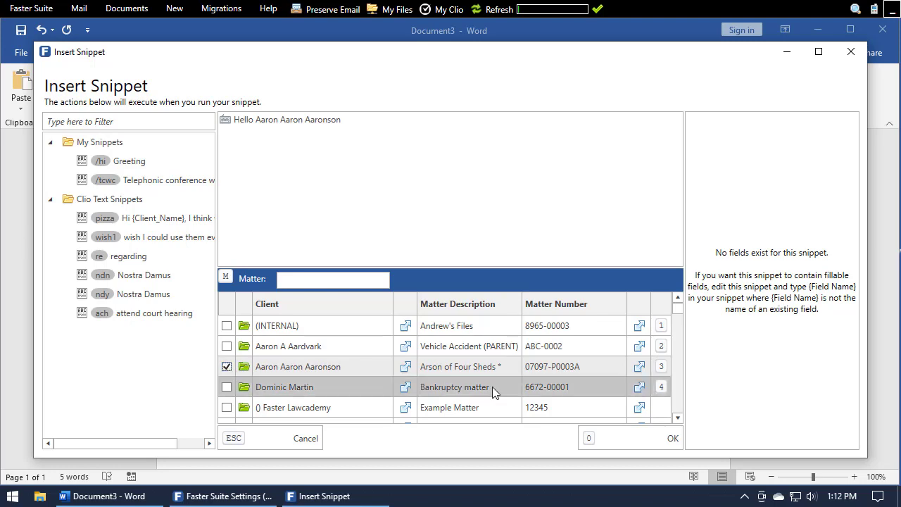
{"action": "left_click", "coordinate": [620, 438]}
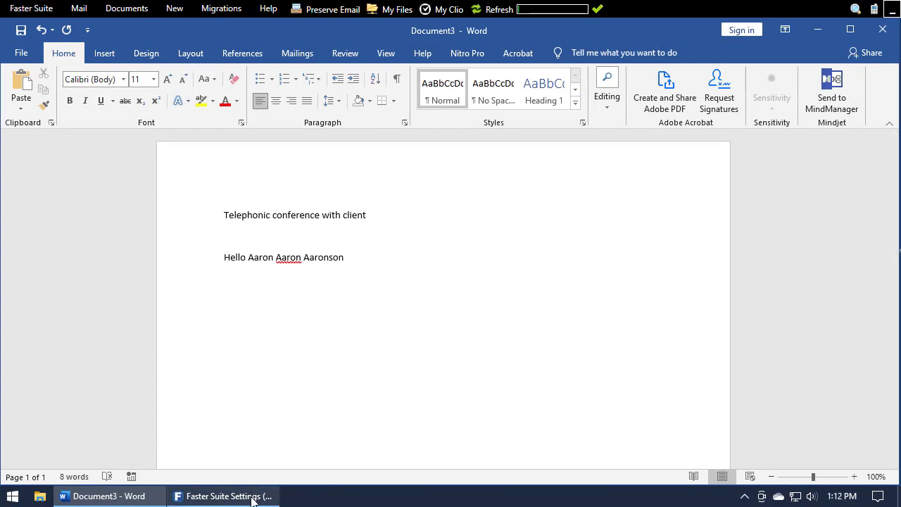
Step: Return to Faster Suite Settings, reopen the custom text snippets and select the Greeting snippet for editing
{"action": "left_click", "coordinate": [226, 496]}
{"action": "left_click", "coordinate": [254, 131]}
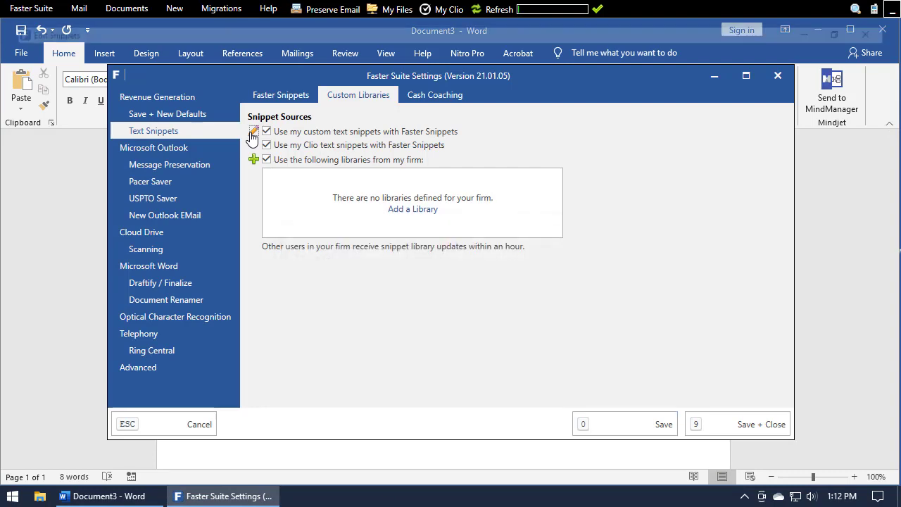
{"action": "left_click", "coordinate": [118, 95]}
{"action": "left_click", "coordinate": [105, 77]}
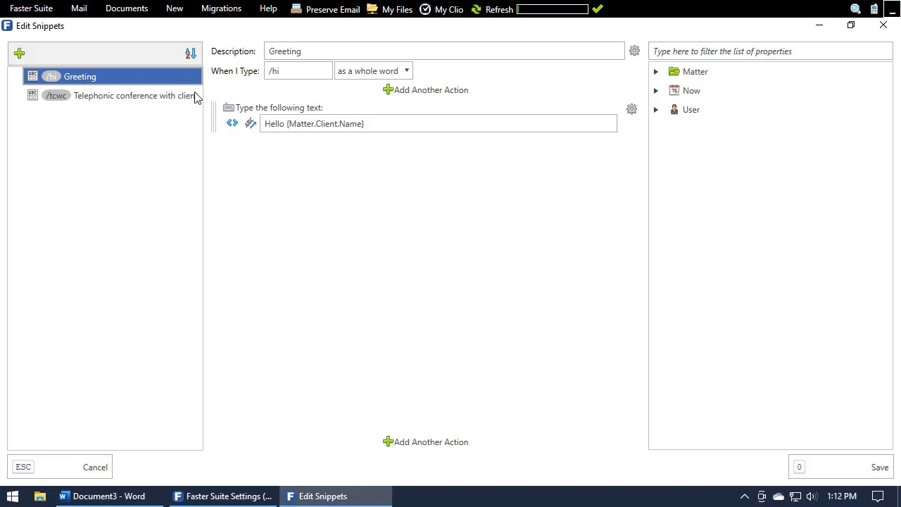
Step: Replace the client name variable in the Greeting snippet's text with {Matter.Client.Last_Name}, copied from the matter's client properties
{"action": "left_click", "coordinate": [655, 73]}
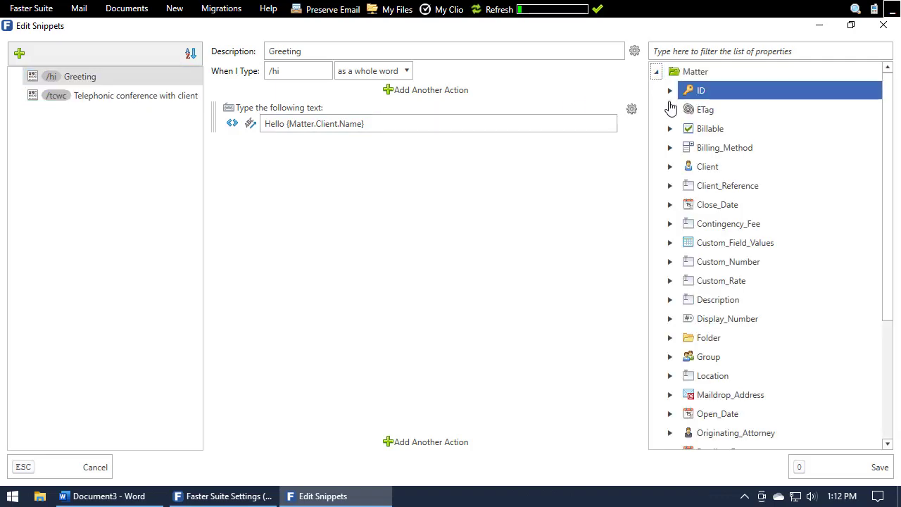
{"action": "left_click", "coordinate": [670, 169]}
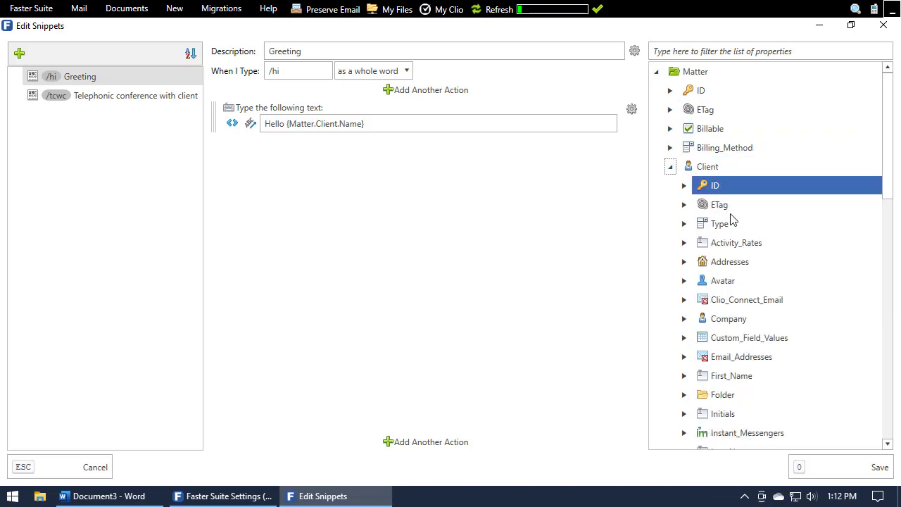
{"action": "scroll", "coordinate": [746, 266], "scroll_direction": "down", "scroll_amount": 2}
{"action": "scroll", "coordinate": [746, 266], "scroll_direction": "down", "scroll_amount": 2}
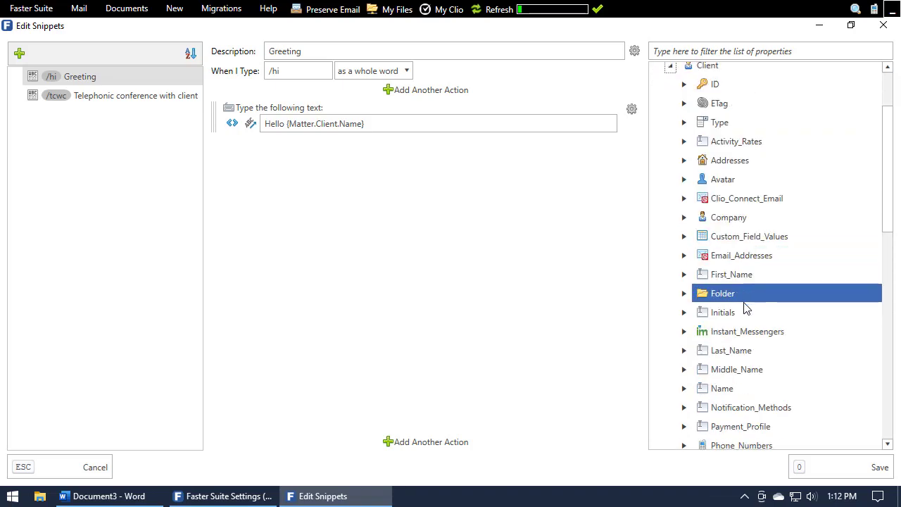
{"action": "double_click", "coordinate": [741, 356]}
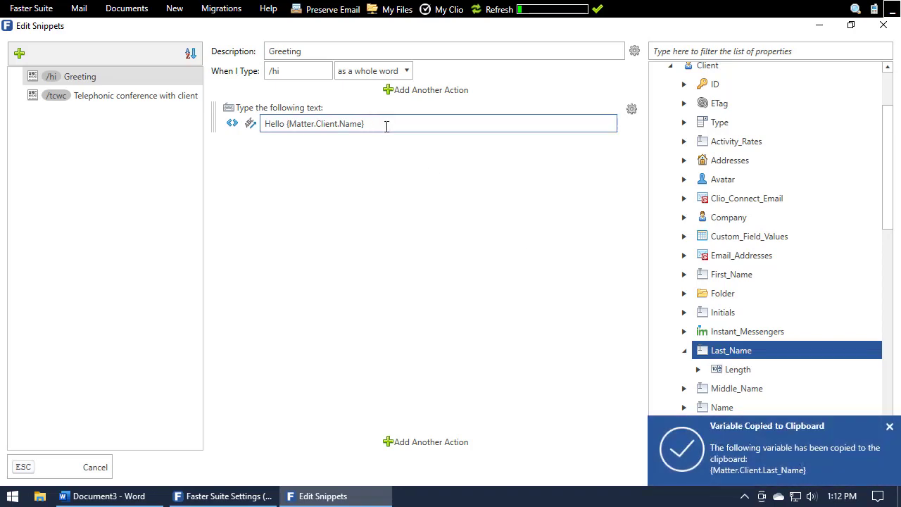
{"action": "left_click_drag", "start_coordinate": [386, 124], "coordinate": [293, 124]}
{"action": "right_click", "coordinate": [293, 125]}
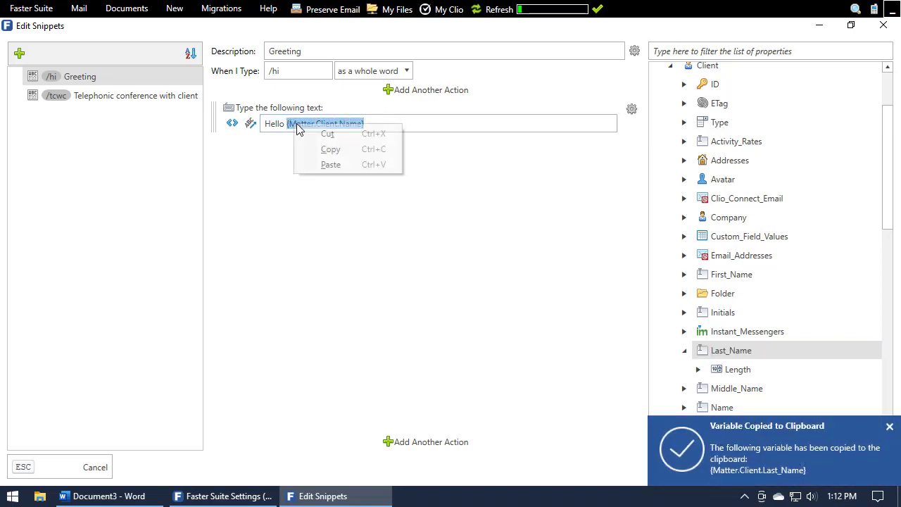
{"action": "left_click", "coordinate": [312, 164]}
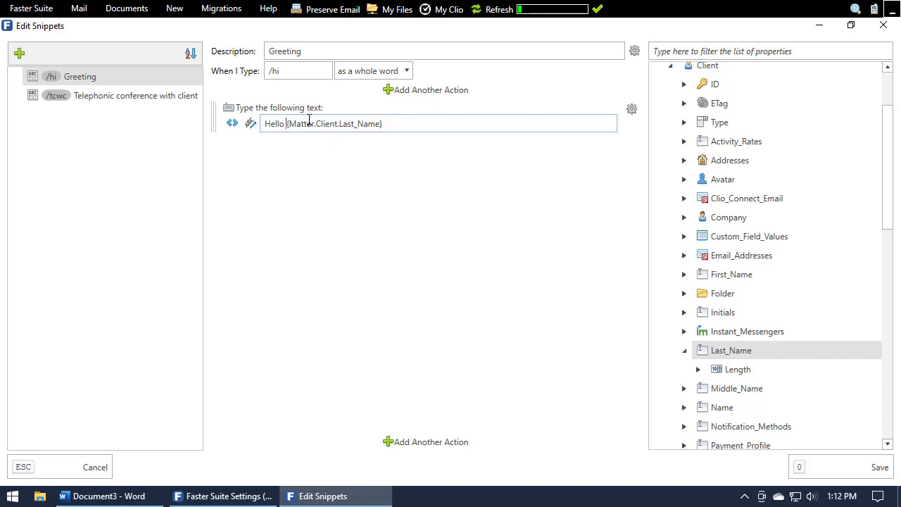
Step: Add a custom {Prefix} variable before the last name variable, and repeat {Prefix} two lines below in the Greeting snippet's text
{"action": "type", "text": "{"}
{"action": "type", "text": "Prefix"}
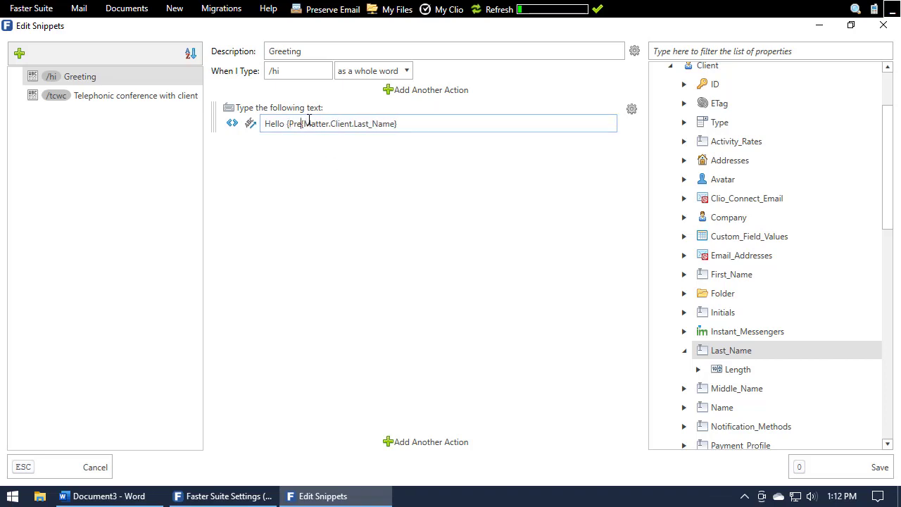
{"action": "type", "text": "}"}
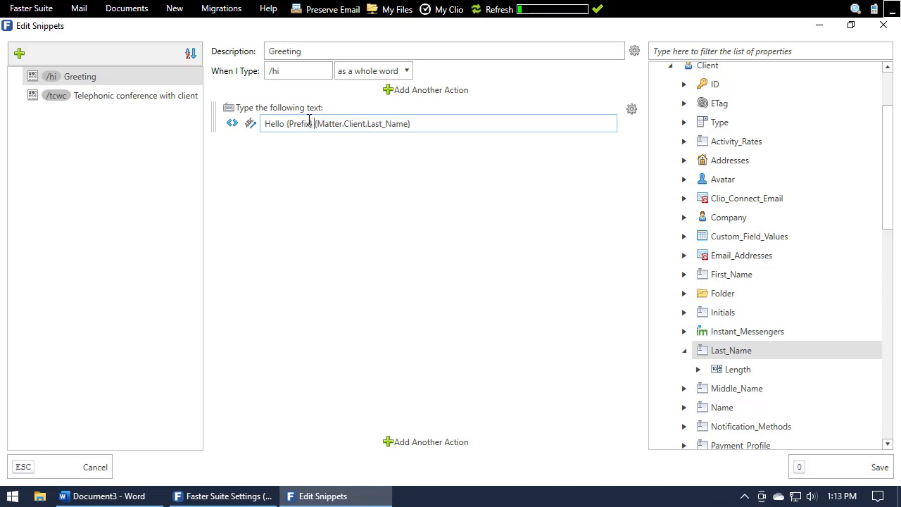
{"action": "left_click", "coordinate": [421, 125]}
{"action": "key", "text": "Return"}
{"action": "key", "text": "Return"}
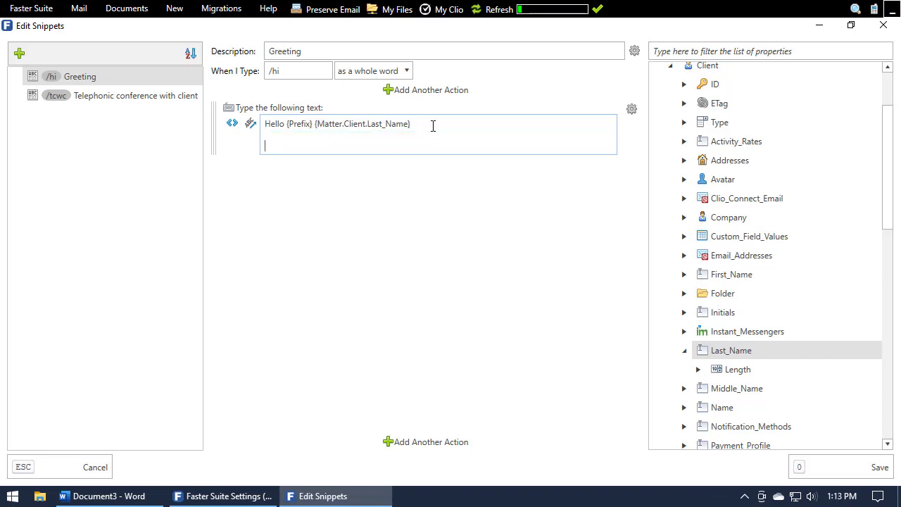
{"action": "type", "text": "{Prefix}"}
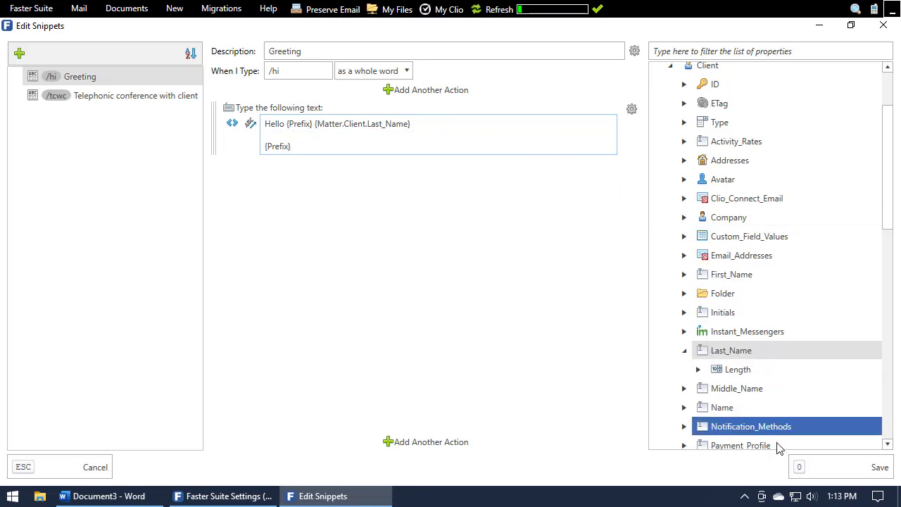
Step: Save the edited Greeting snippet with its prefix variable, and save the Faster Suite settings
{"action": "left_click", "coordinate": [793, 464]}
{"action": "left_click", "coordinate": [666, 424]}
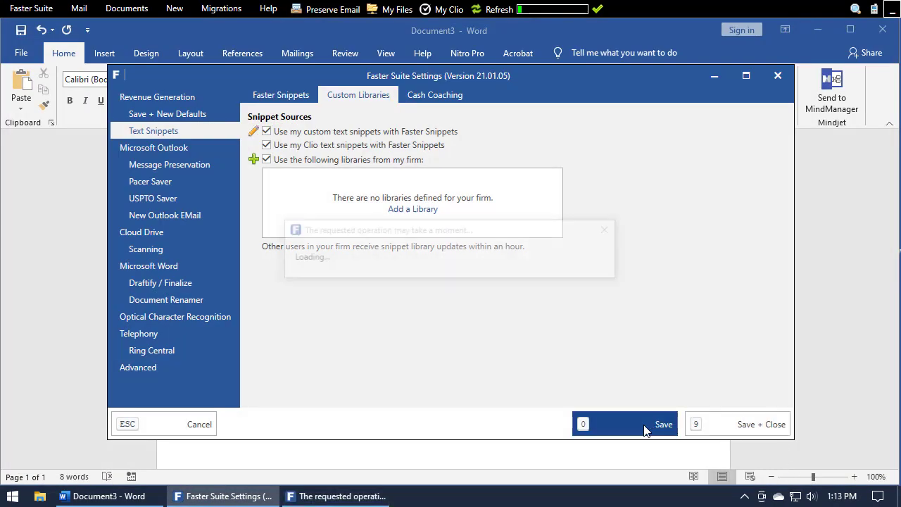
Step: Switch to Word and expand the /hi snippet two lines below the last greeting, with "Mr." as the Prefix
{"action": "left_click", "coordinate": [561, 457]}
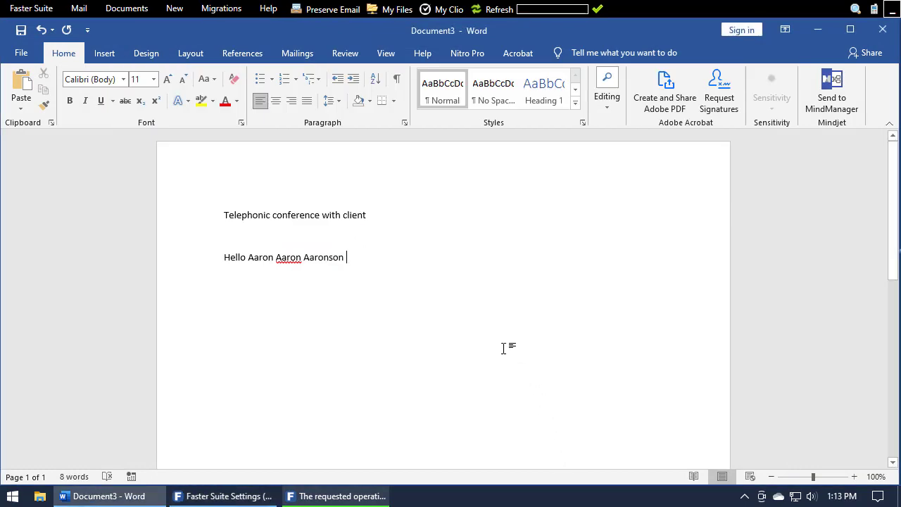
{"action": "key", "text": "Return"}
{"action": "key", "text": "Return"}
{"action": "type", "text": "/hi"}
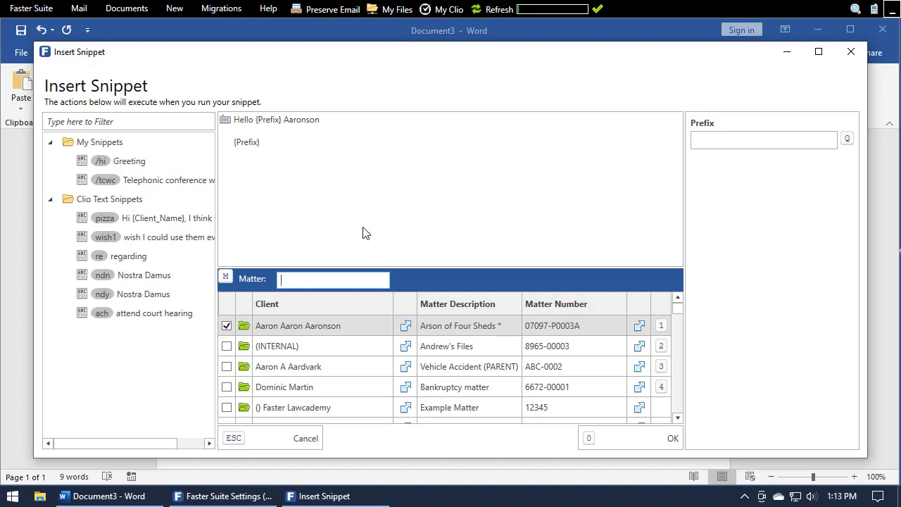
{"action": "left_click", "coordinate": [719, 142]}
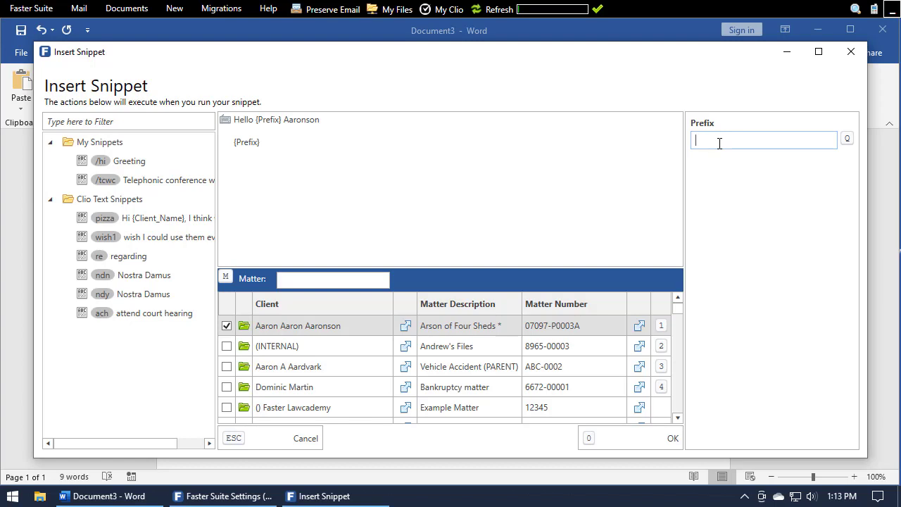
{"action": "type", "text": "Mr."}
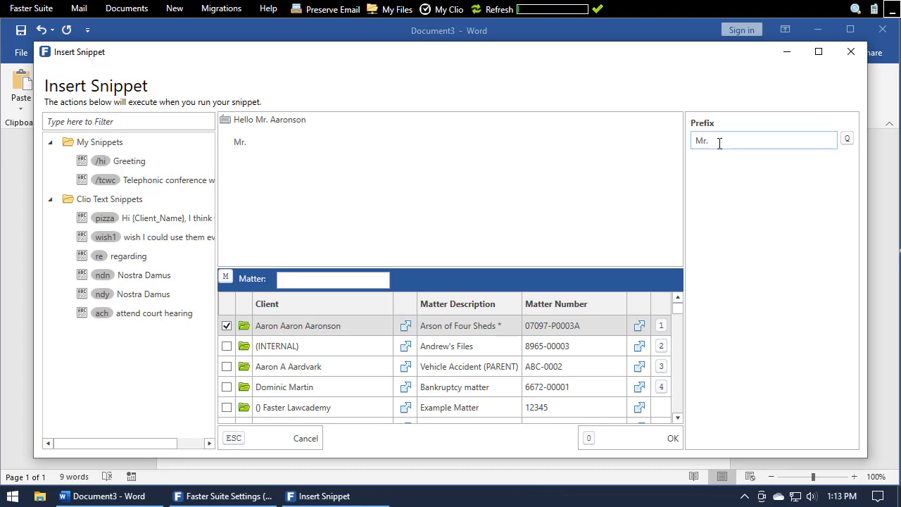
{"action": "left_click", "coordinate": [644, 434]}
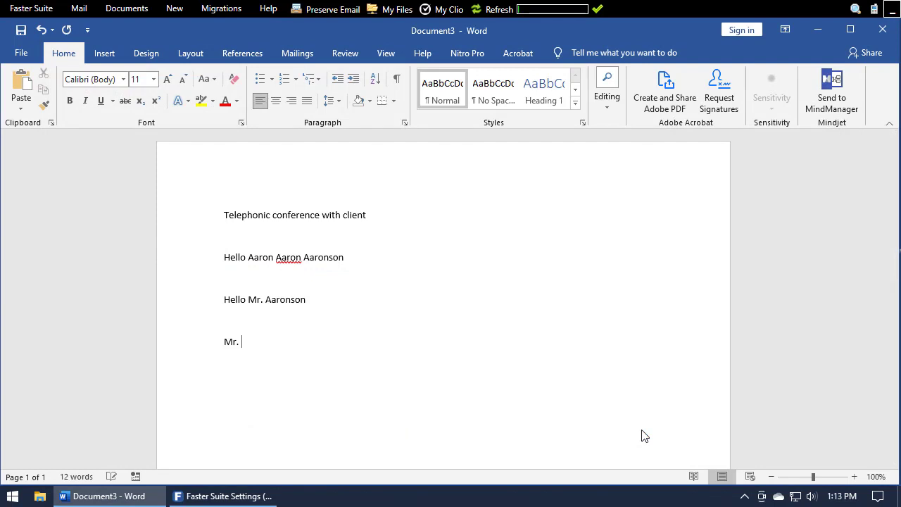